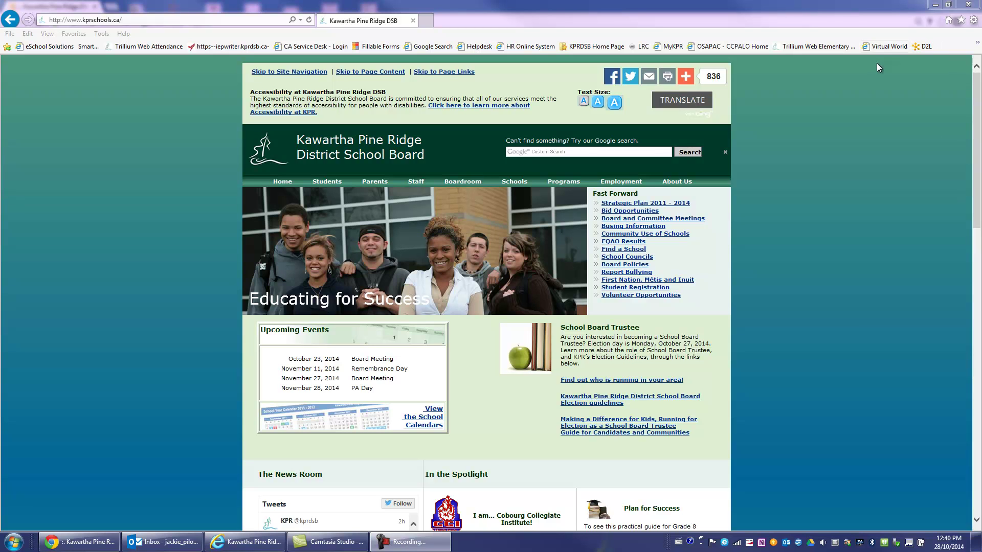
- Go to the KPRDSB D2L login page (kprdsb.elearningontario.ca) from the Favorites bar
click(919, 47)
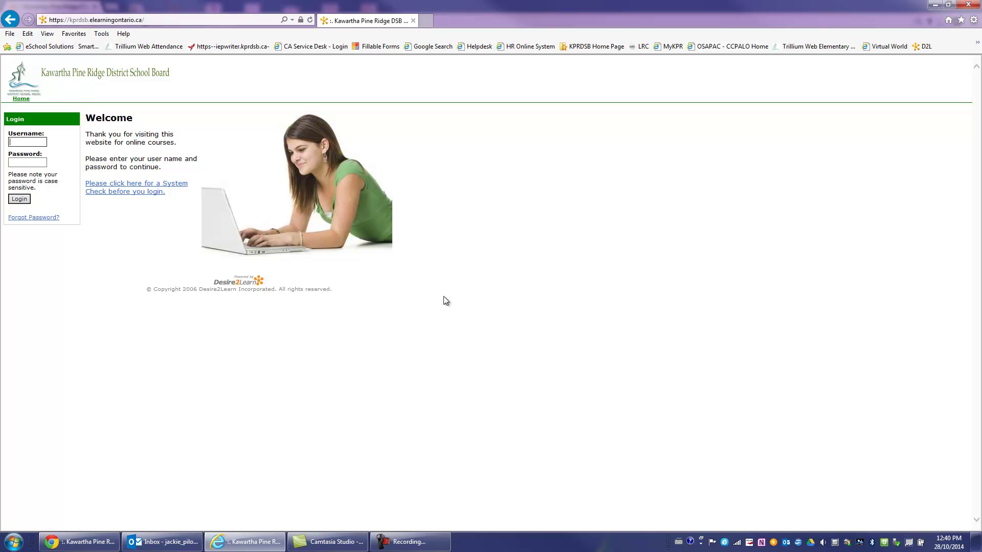
- Log in to D2L by entering the student account's username and password
text(ackw64)
click(28, 161)
text(•••••••)
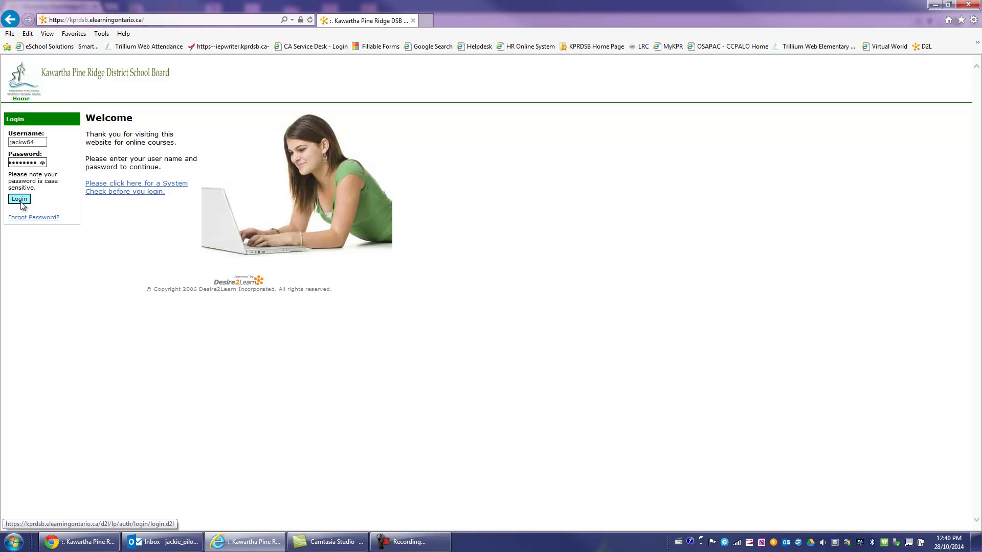
click(22, 204)
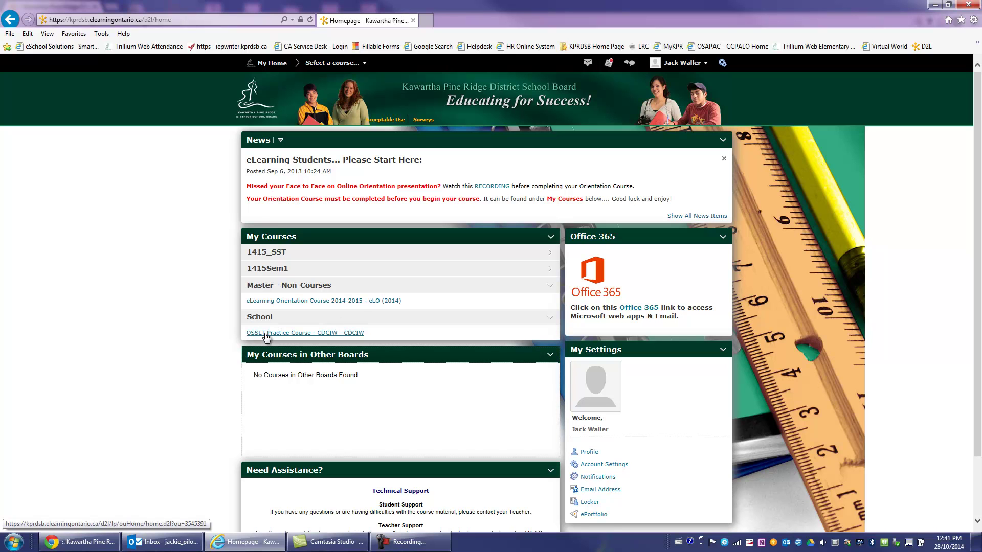
- Enter OSSLT Practice Course - CDCIW and bring up its Quizzes list
click(327, 333)
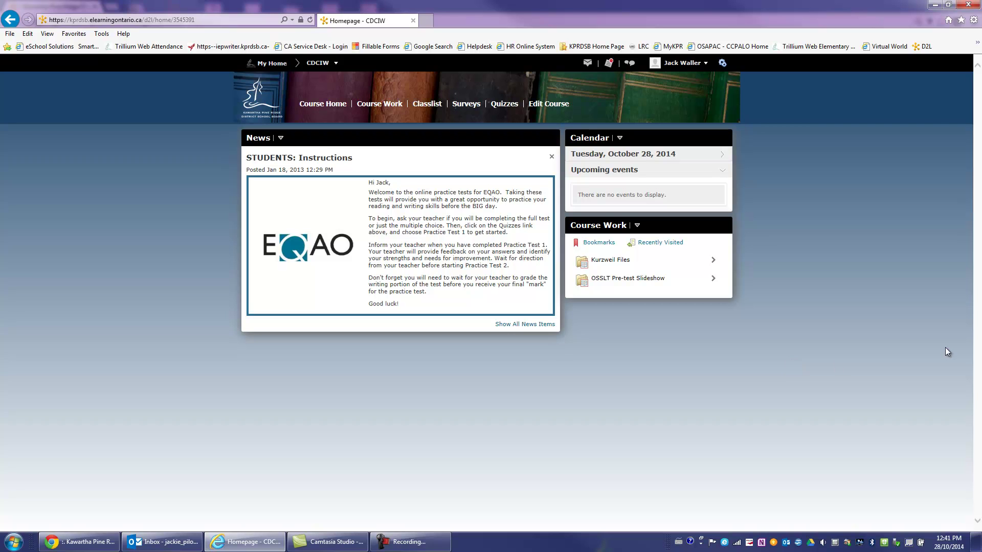
click(504, 105)
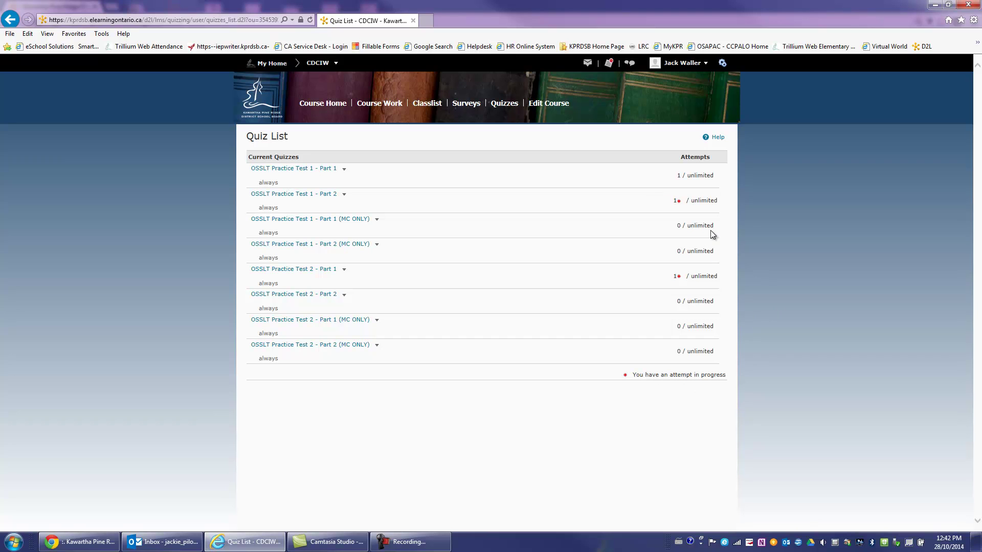
- Start and confirm attempt 2 of OSSLT Practice Test 1 - Part 1
click(304, 169)
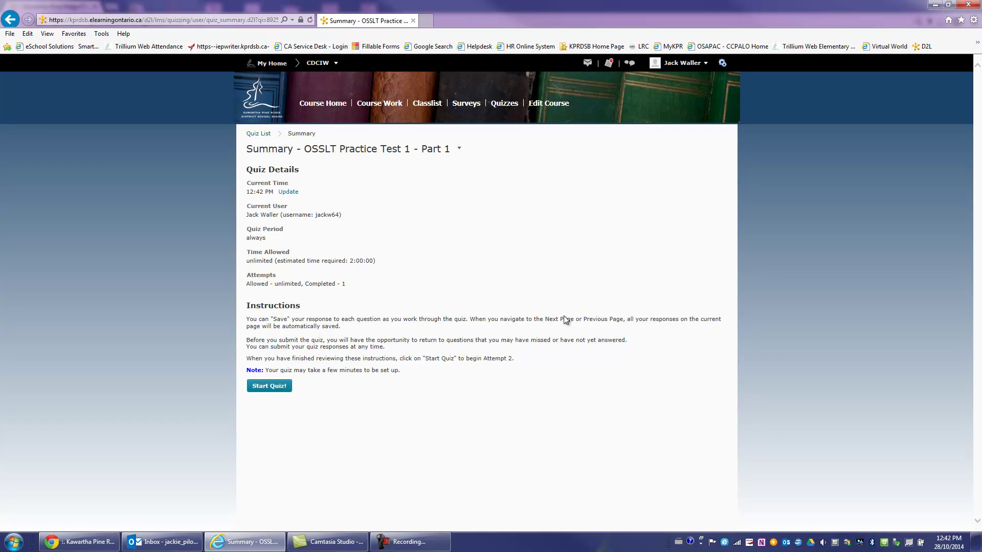
click(259, 387)
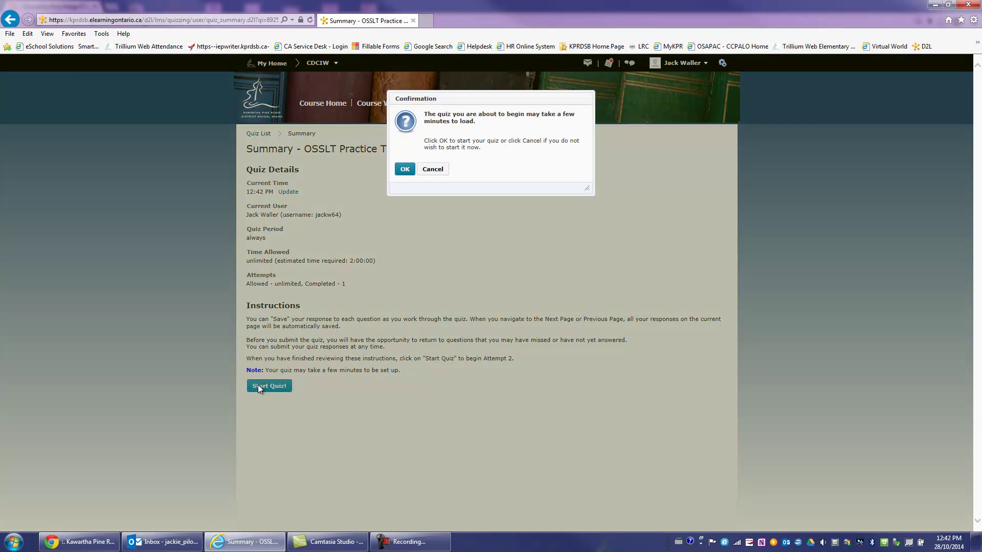
click(400, 170)
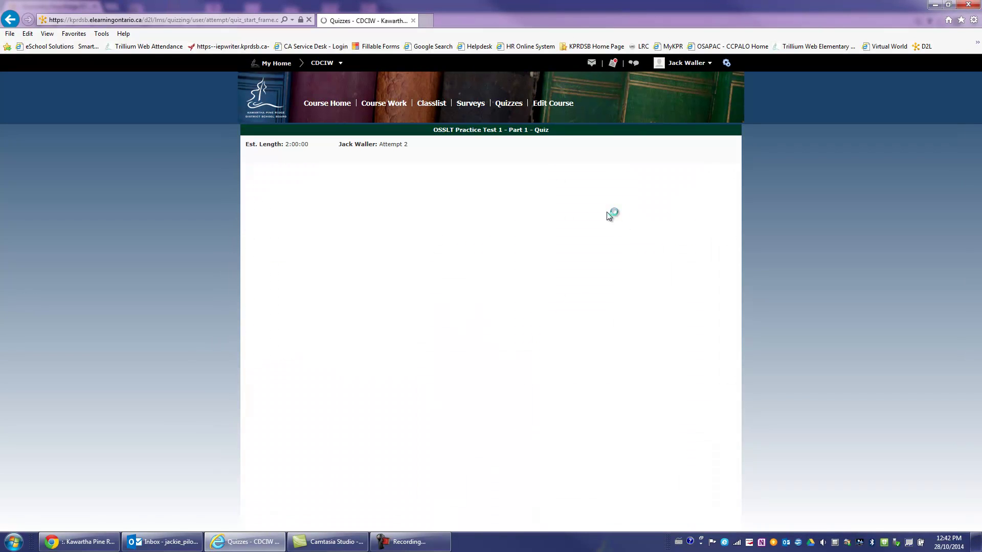
drag(737, 228, 744, 350)
- Answer Questions 1–4 with river, movies, novels and ancient, saving each page
click(360, 401)
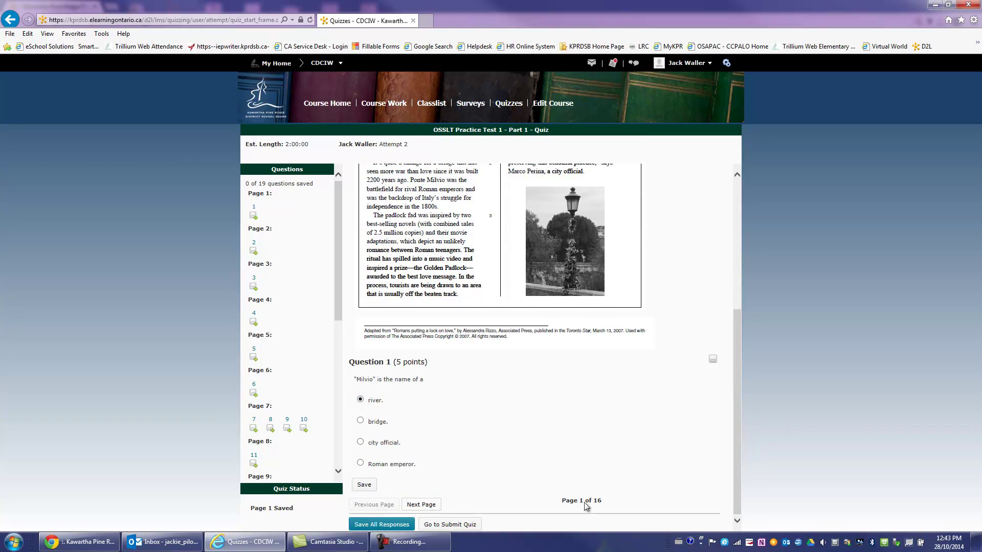
drag(738, 223, 734, 339)
click(360, 421)
click(427, 508)
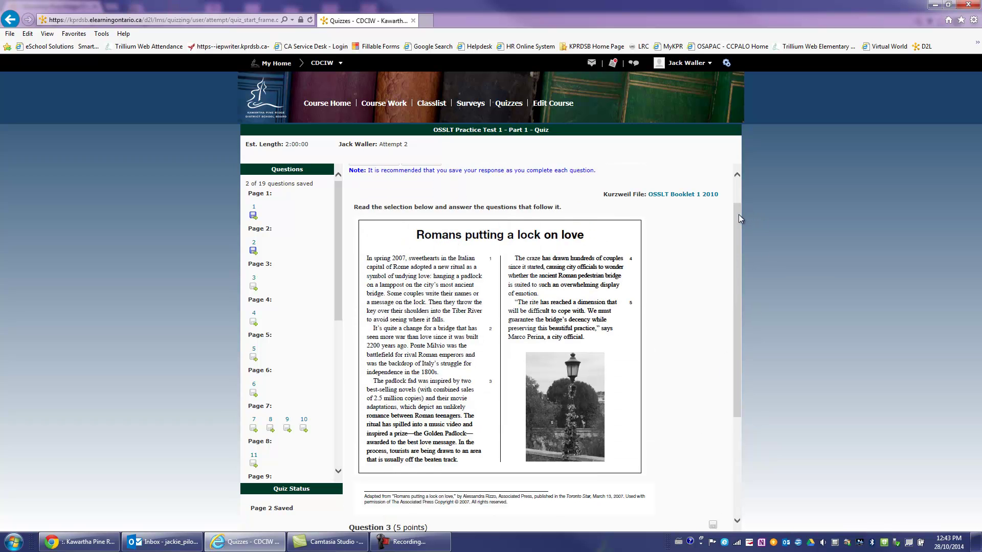
scroll(740, 215, down, 3)
click(360, 420)
click(438, 512)
scroll(735, 213, down, 3)
click(360, 400)
click(421, 506)
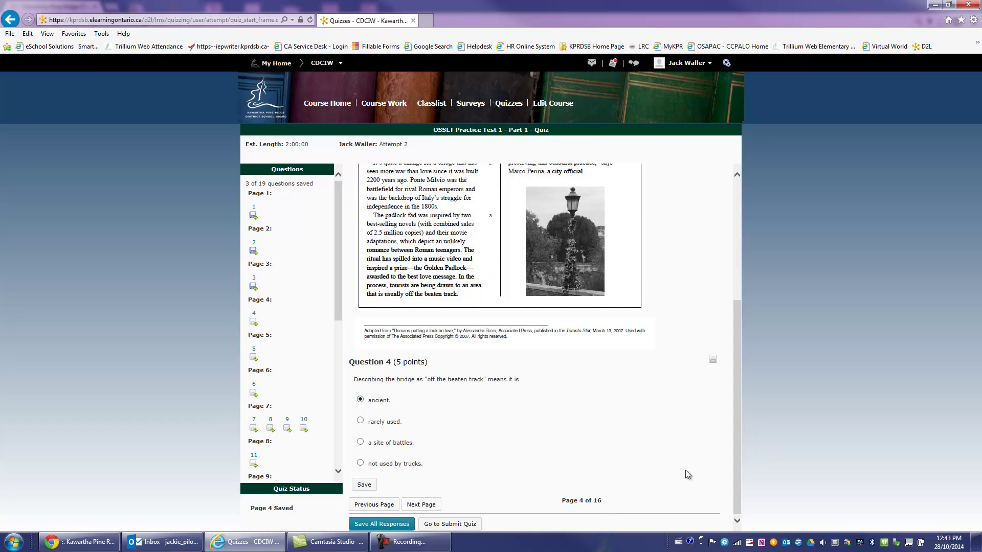
- Skip Question 5 and write 'Input their information.' for Question 6
drag(736, 284, 731, 381)
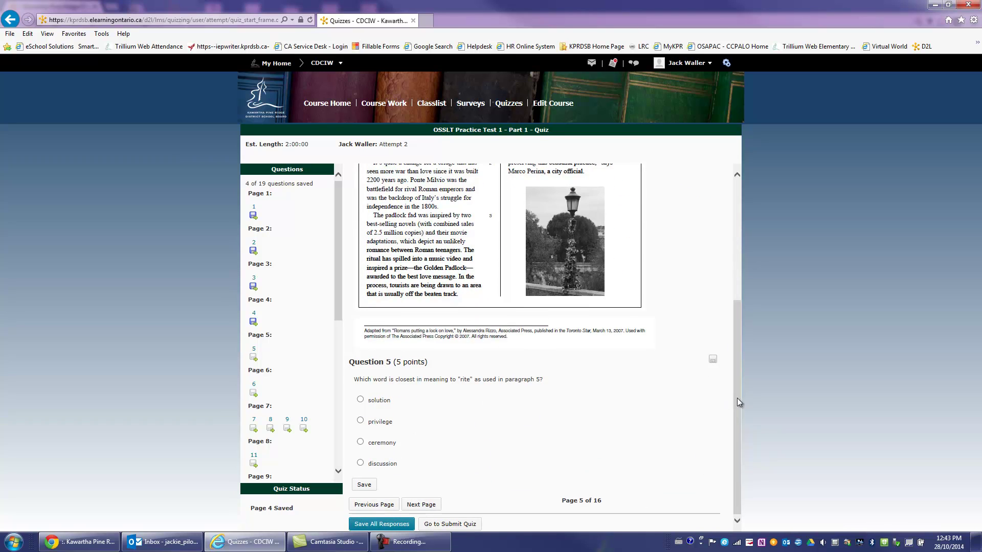
click(419, 506)
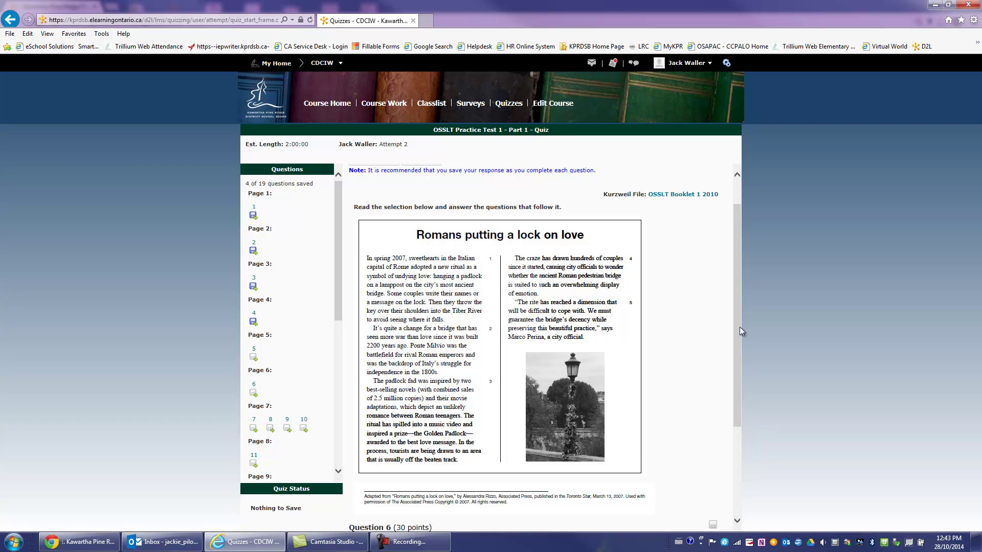
scroll(557, 440, down, 5)
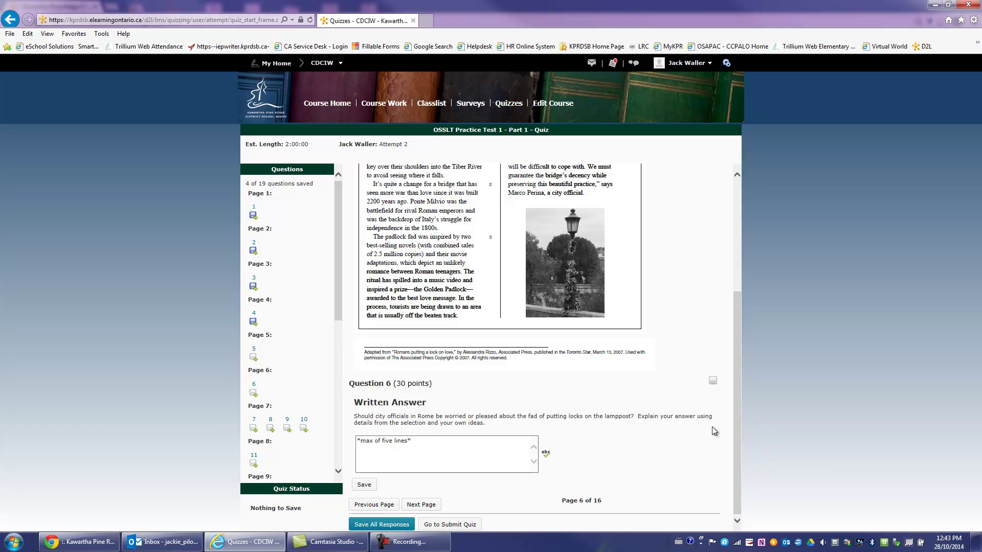
click(426, 443)
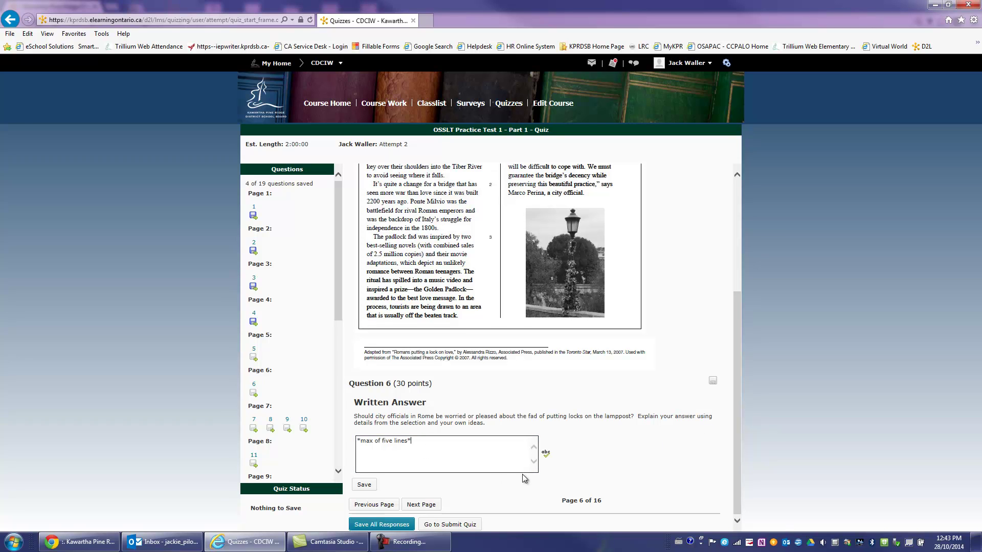
text(Input their information.)
- Save the Question 6 answer and proceed to the submission page warning of 14 unanswered questions
click(439, 508)
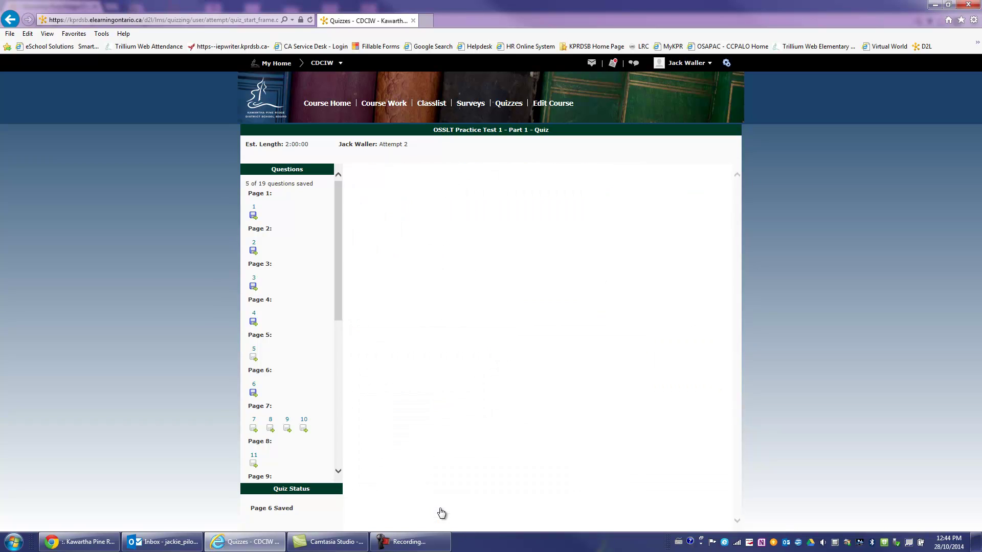
drag(735, 320, 741, 518)
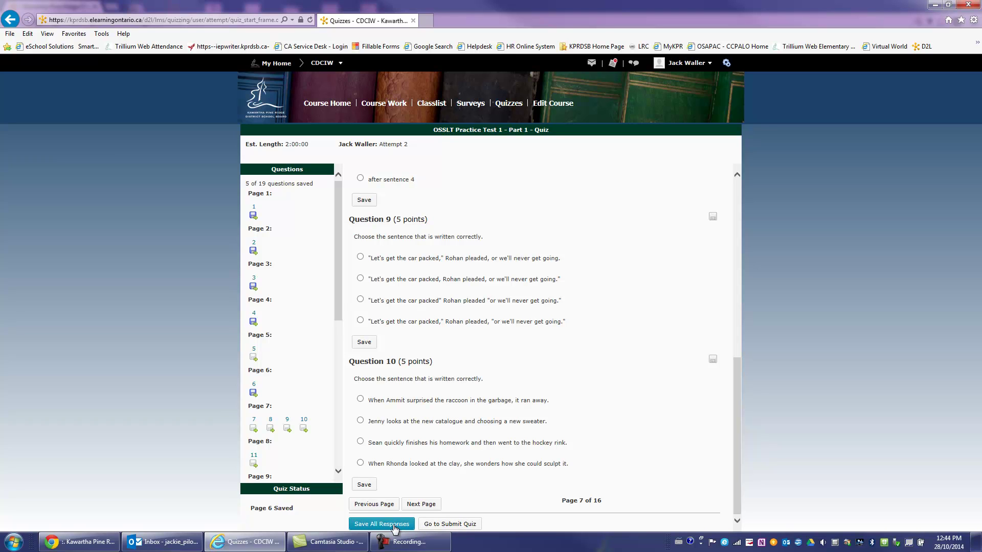
click(450, 524)
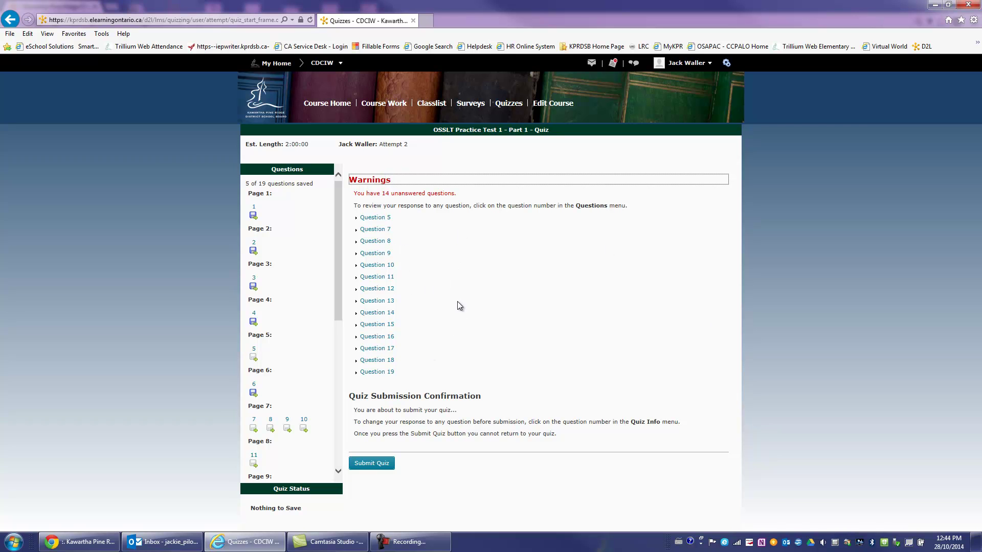
click(384, 464)
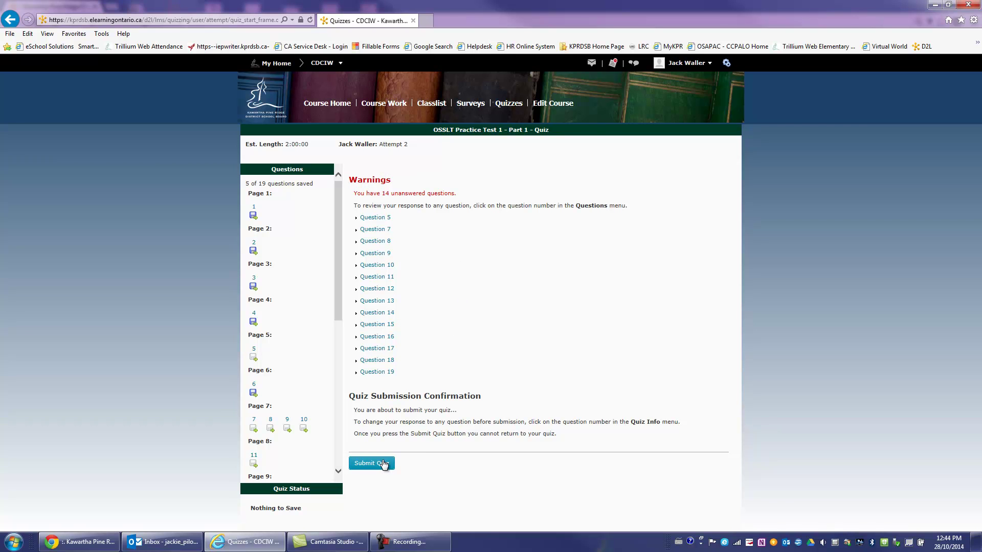
- Confirm submitting attempt 2, return to the quiz list, and switch to the Chrome window
click(433, 170)
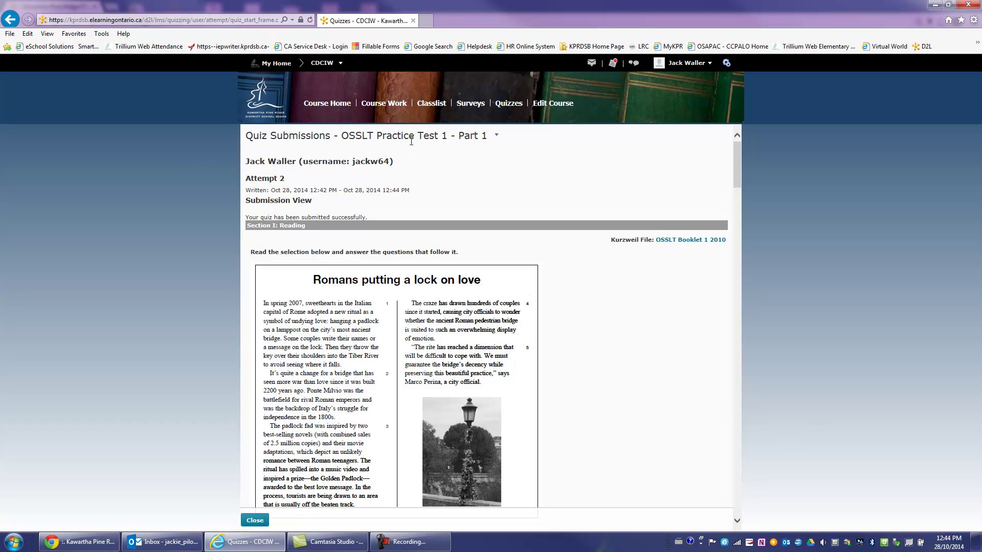
click(507, 105)
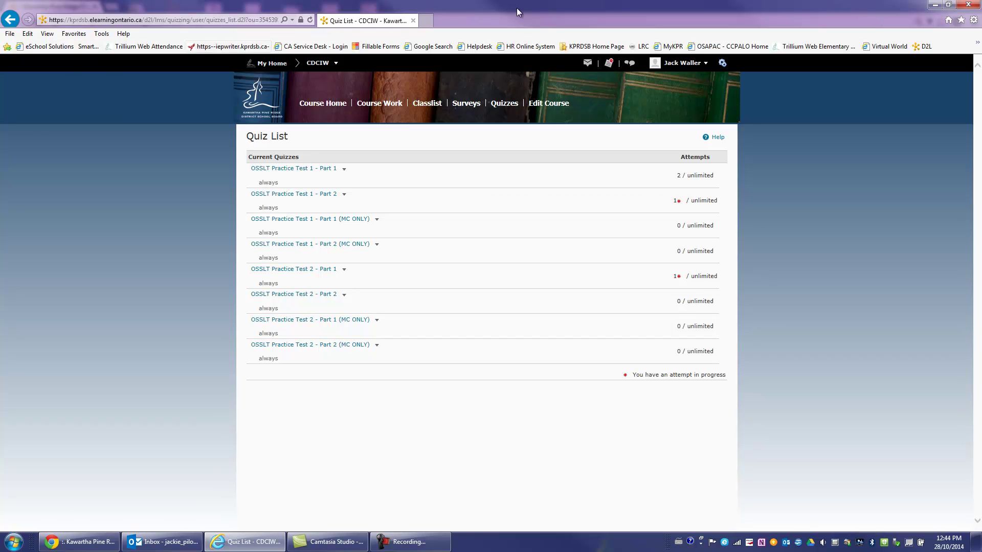
click(79, 542)
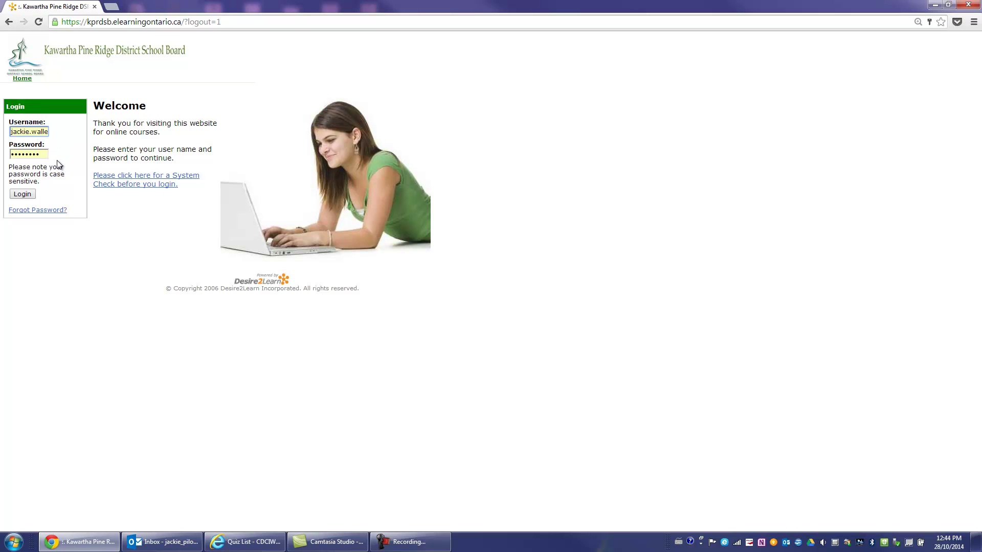
- Log in on the Chrome D2L page using the prefilled teacher credentials
click(27, 196)
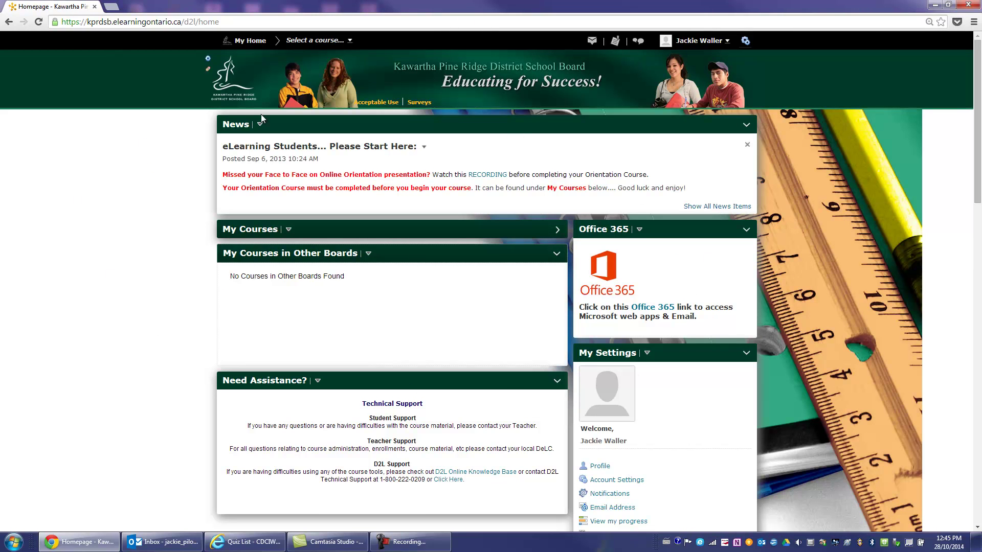
- Collapse My Courses in Other Boards, enter the CDCIW course, and go to Manage Quizzes
click(556, 254)
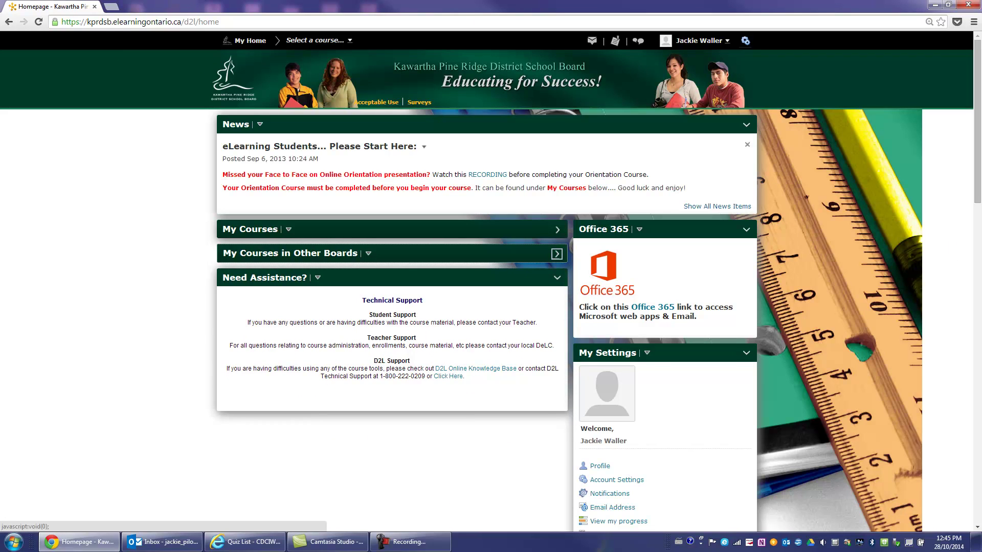
click(347, 46)
click(337, 93)
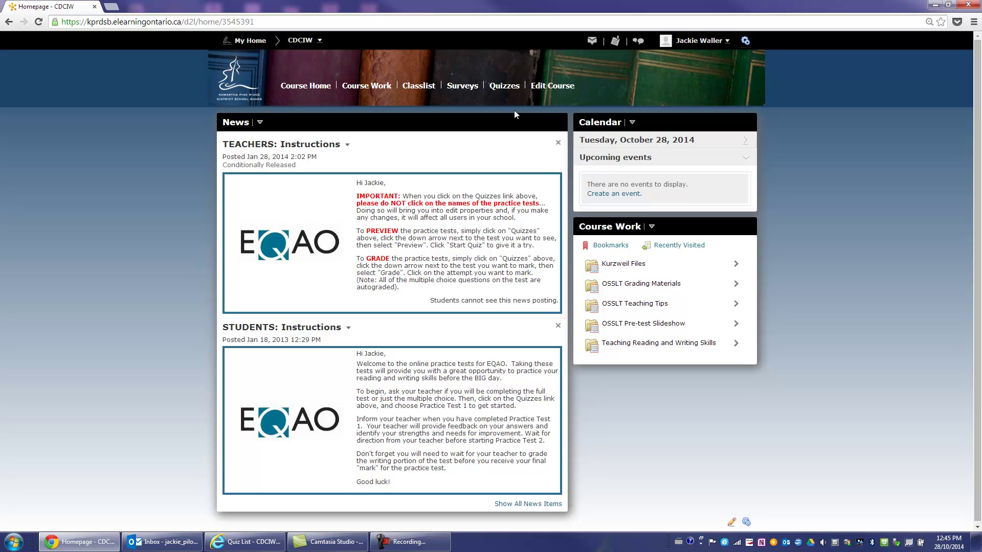
click(514, 91)
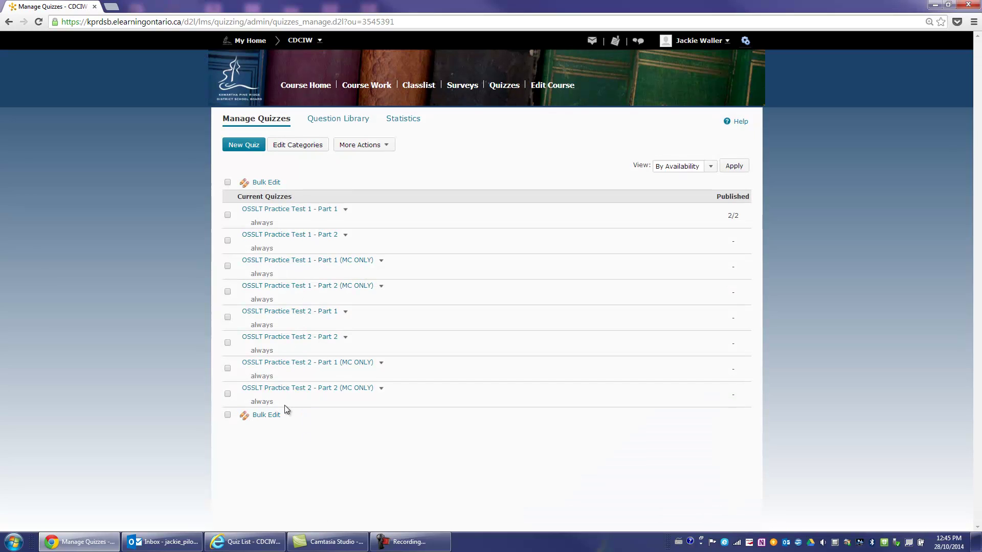
click(375, 87)
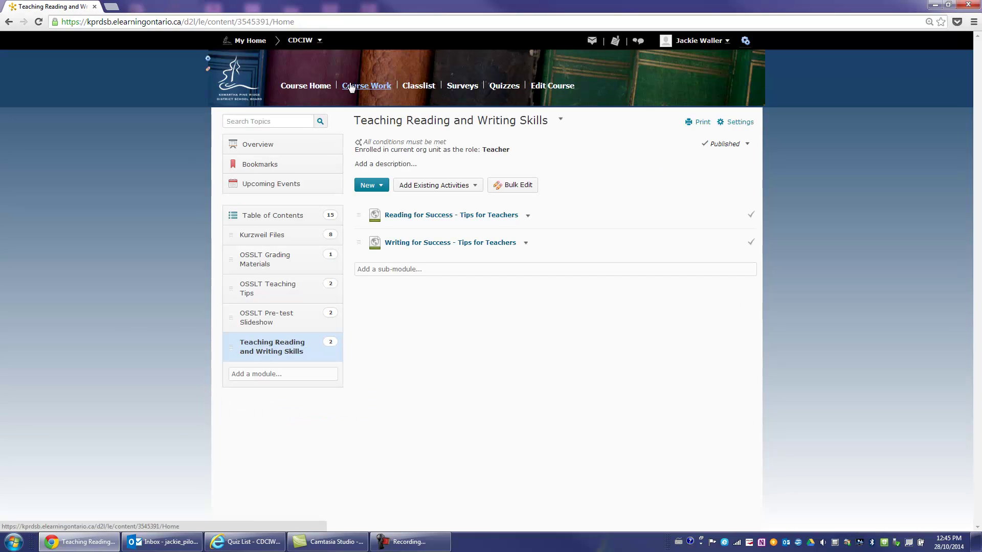
click(321, 88)
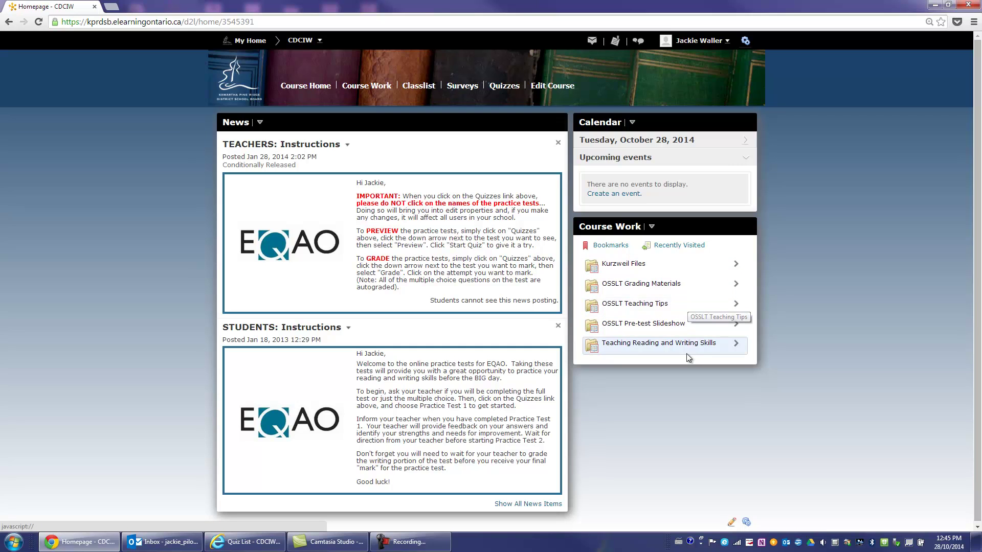
click(663, 305)
click(654, 299)
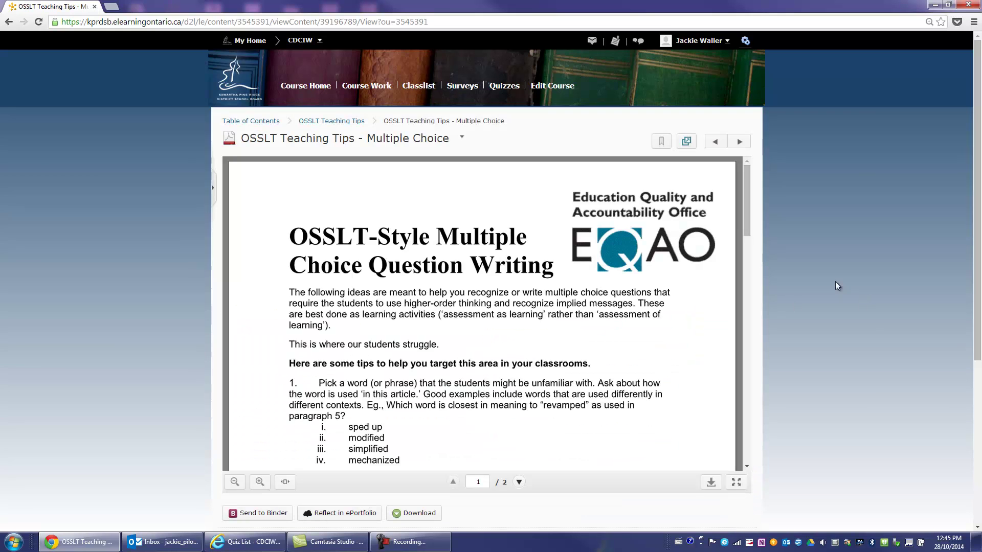
drag(745, 196, 747, 227)
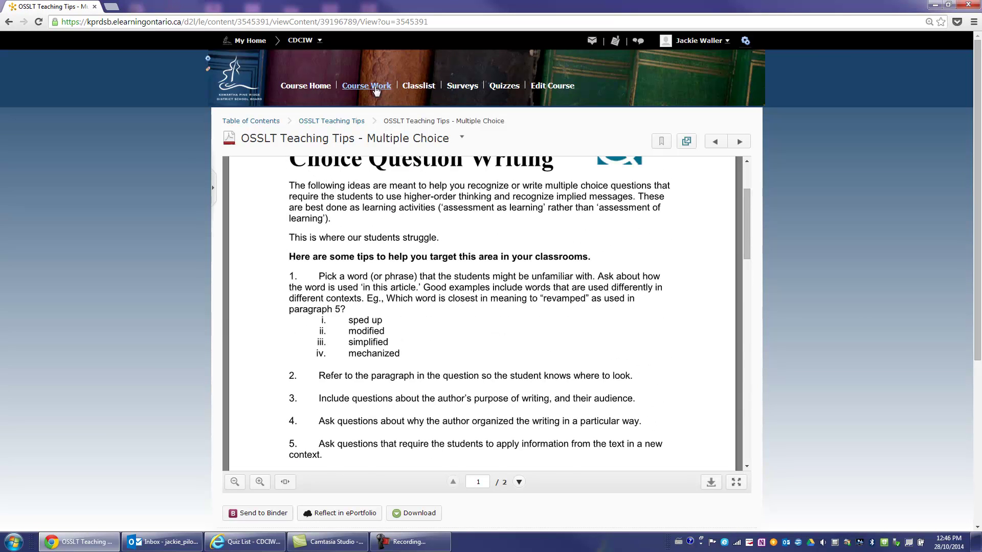
click(327, 92)
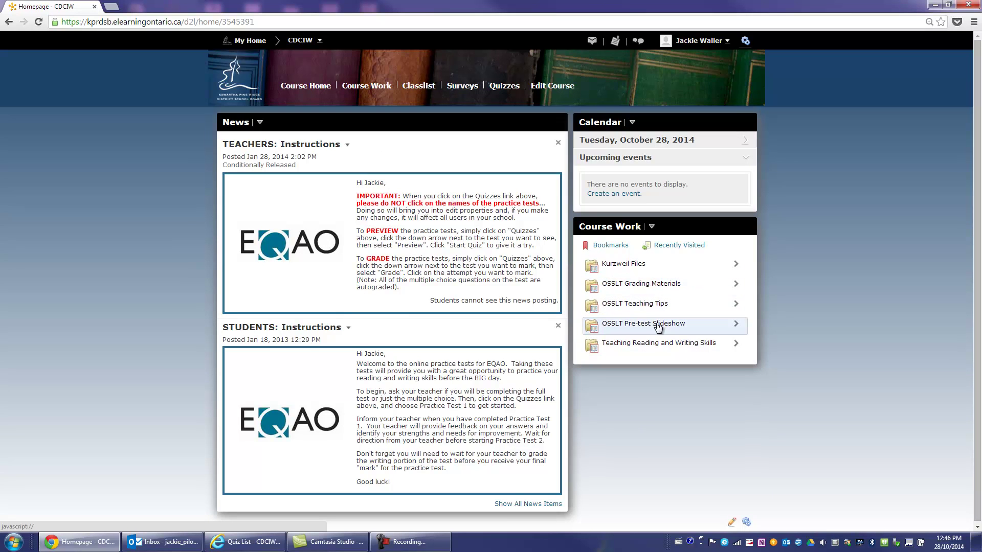
click(654, 345)
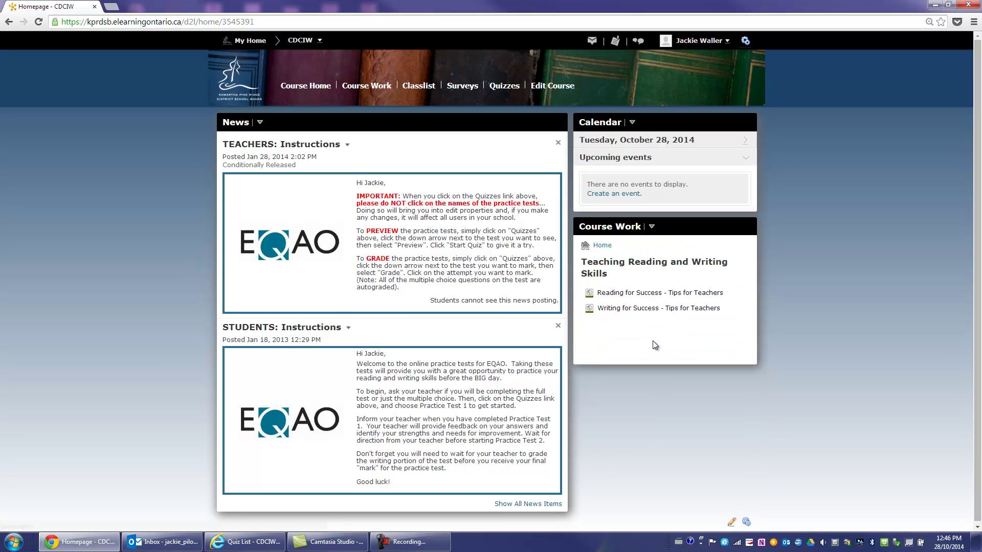
click(677, 309)
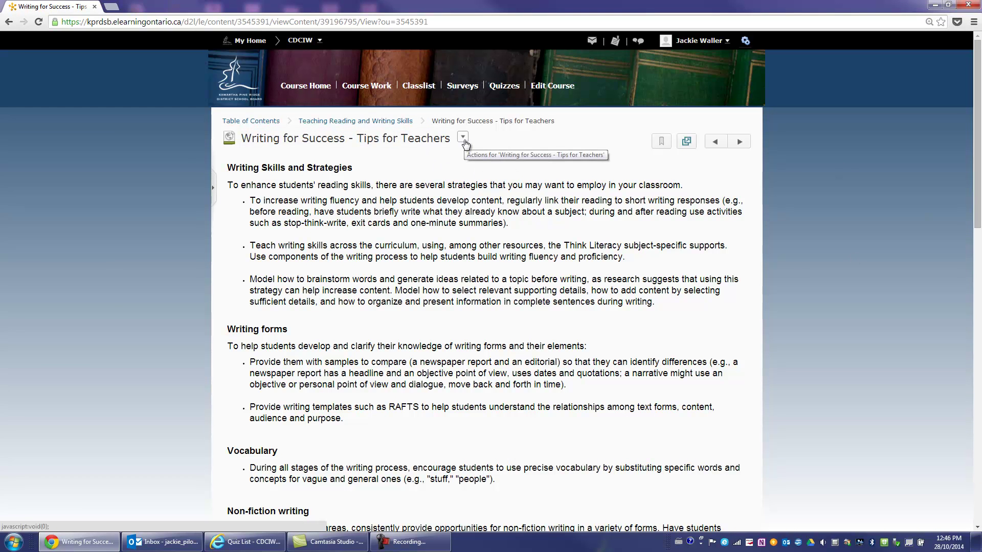
click(299, 88)
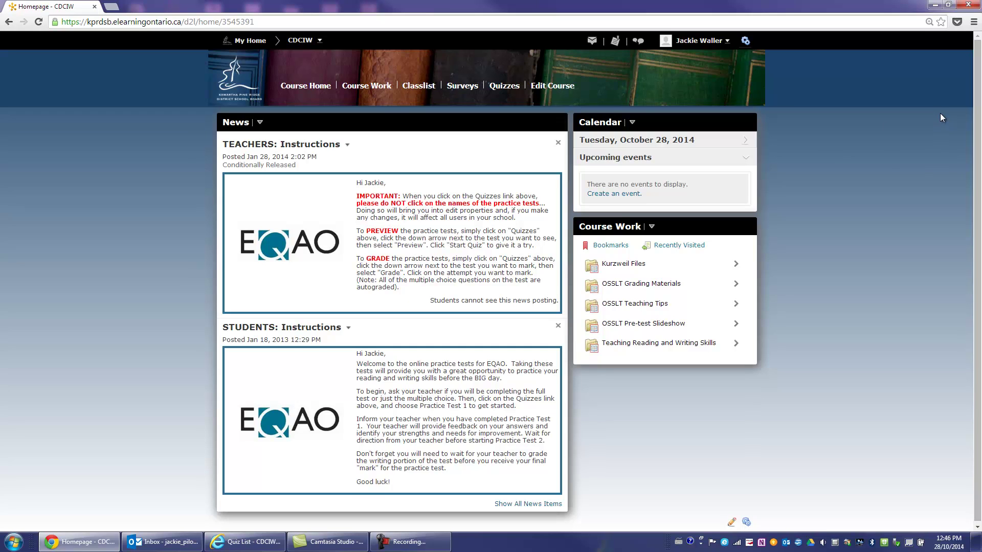
- From the Quizzes list, choose Grade in OSSLT Practice Test 1 - Part 1's dropdown
click(498, 87)
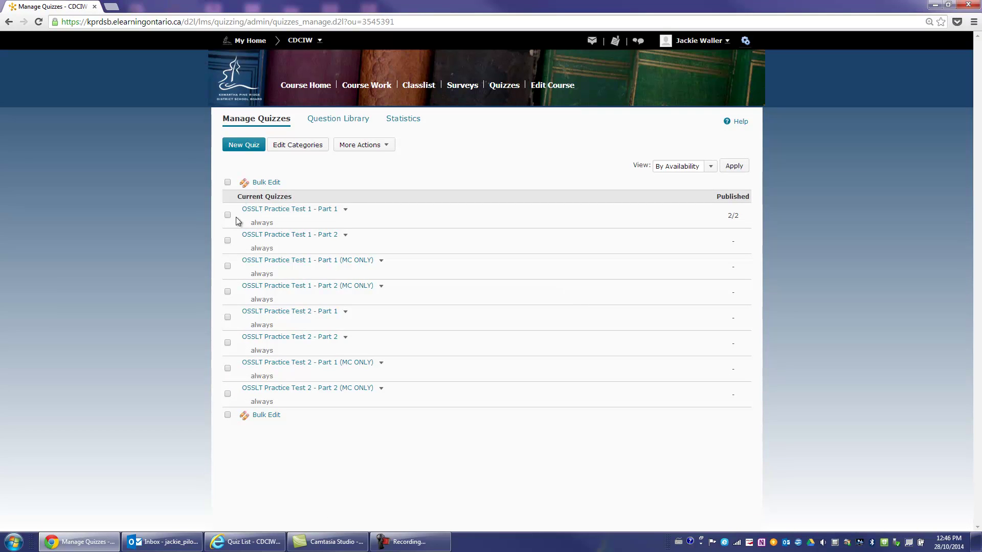
click(346, 210)
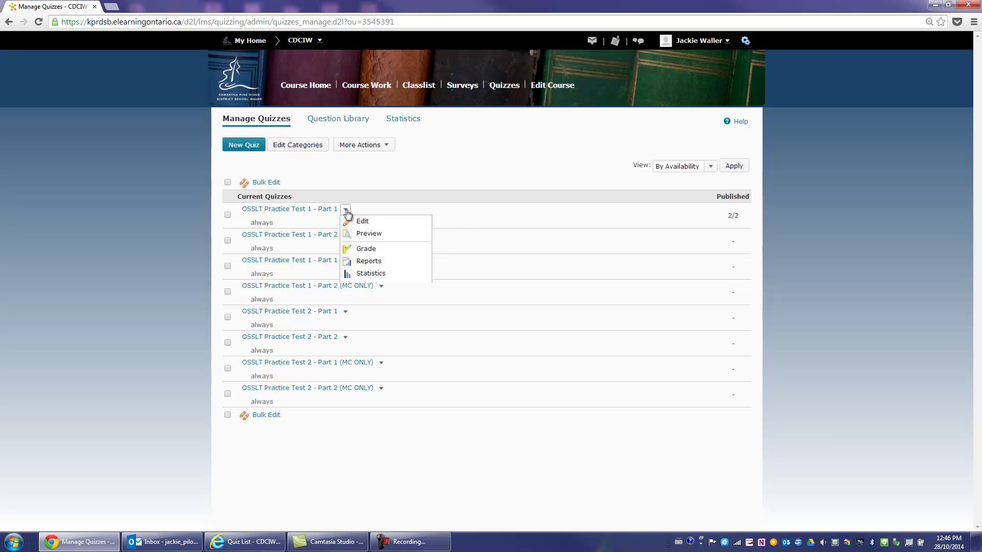
click(377, 250)
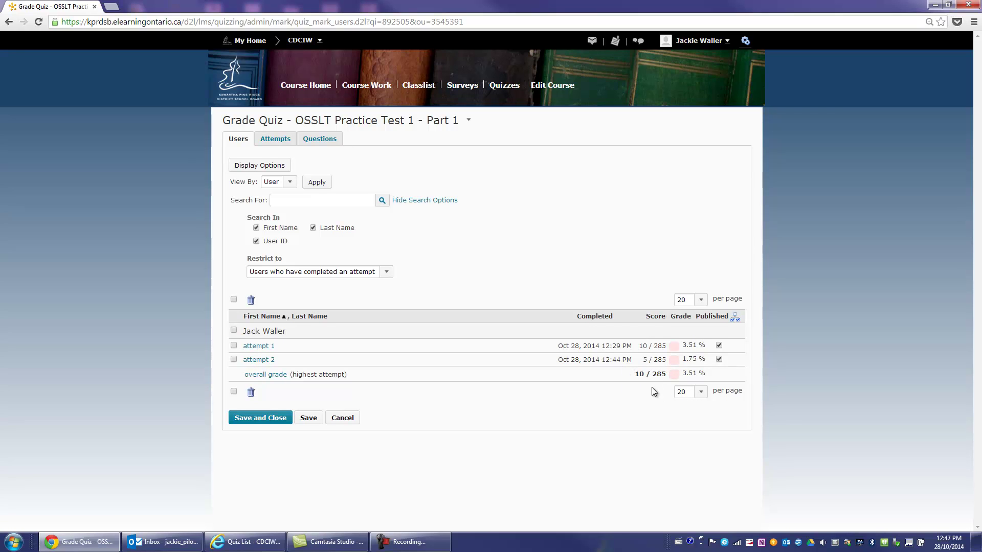
click(265, 347)
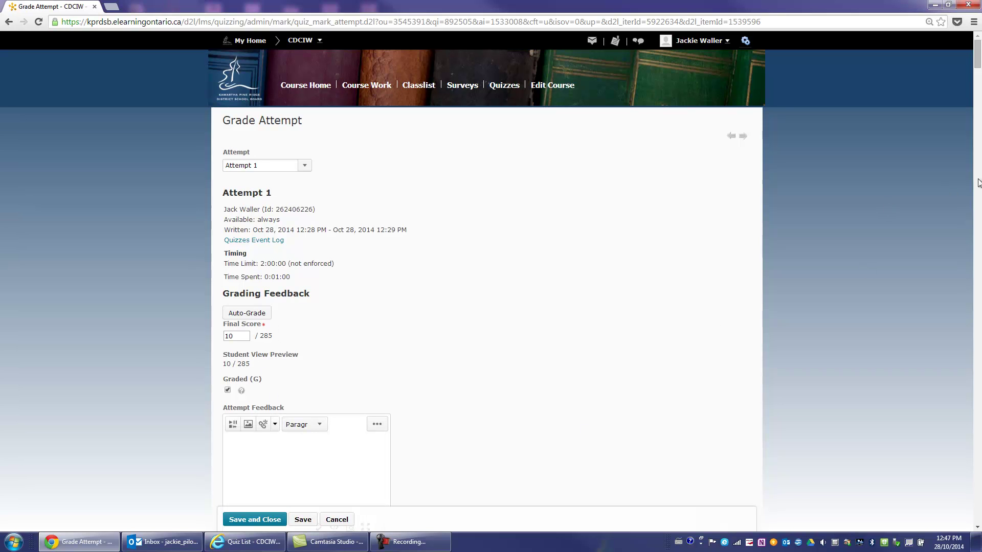
drag(978, 64, 979, 163)
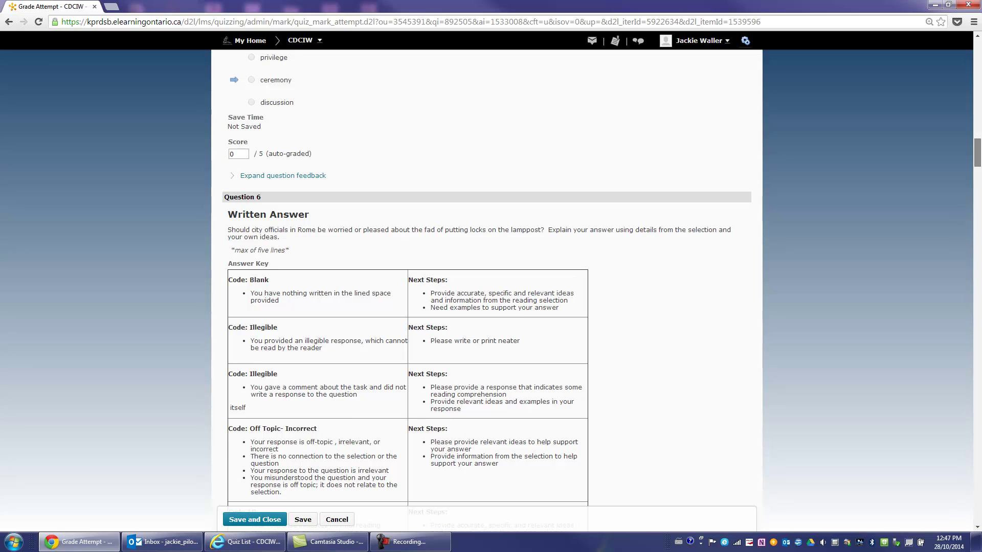
drag(979, 163, 975, 50)
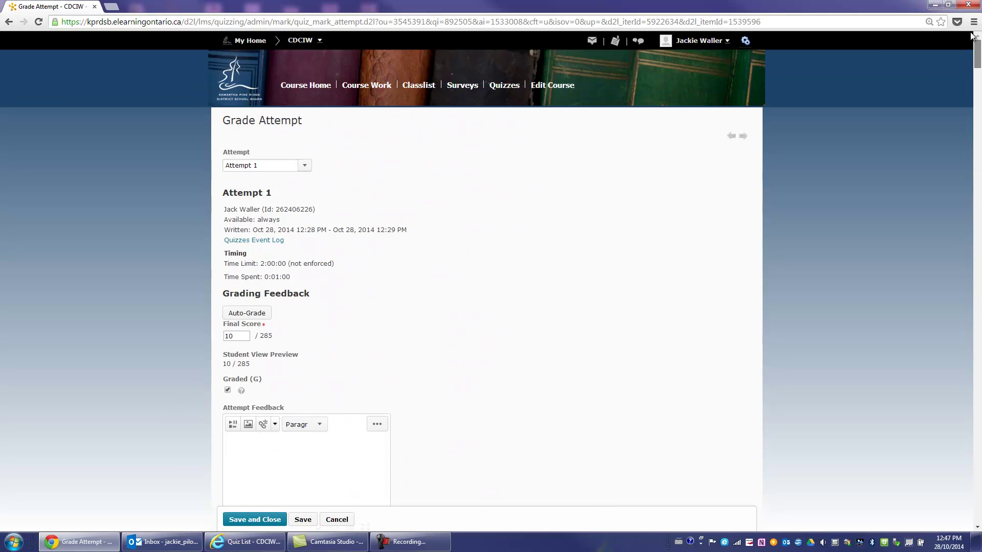
click(8, 21)
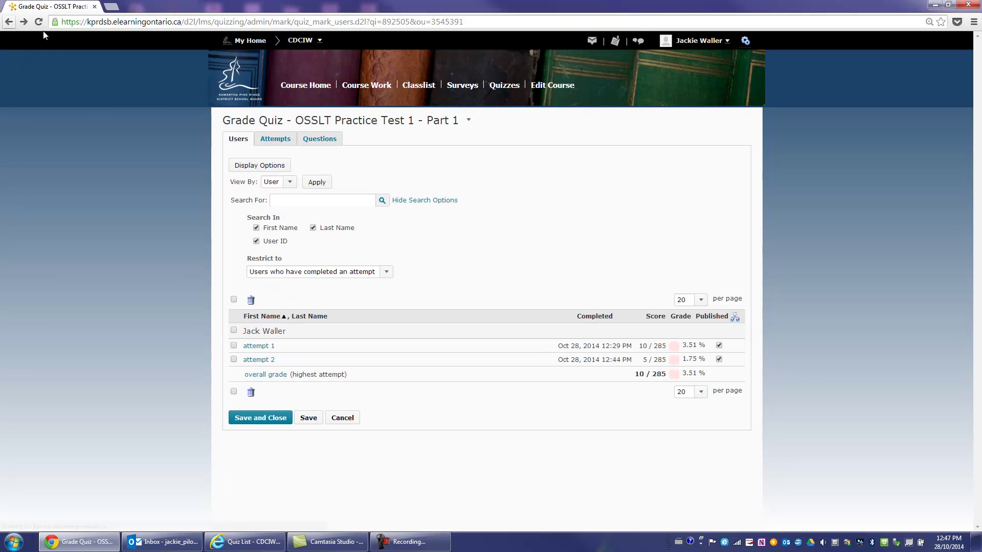
click(261, 360)
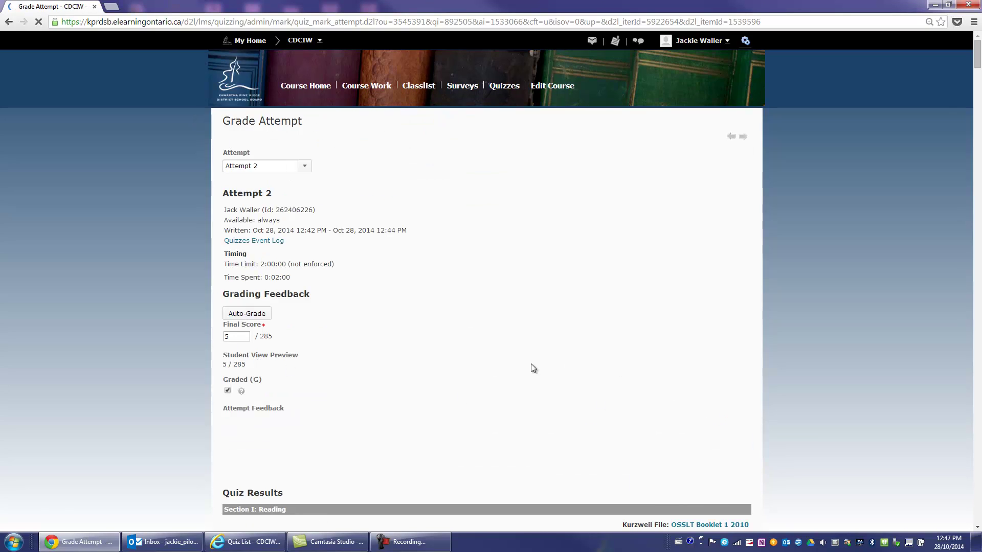
drag(977, 64, 977, 77)
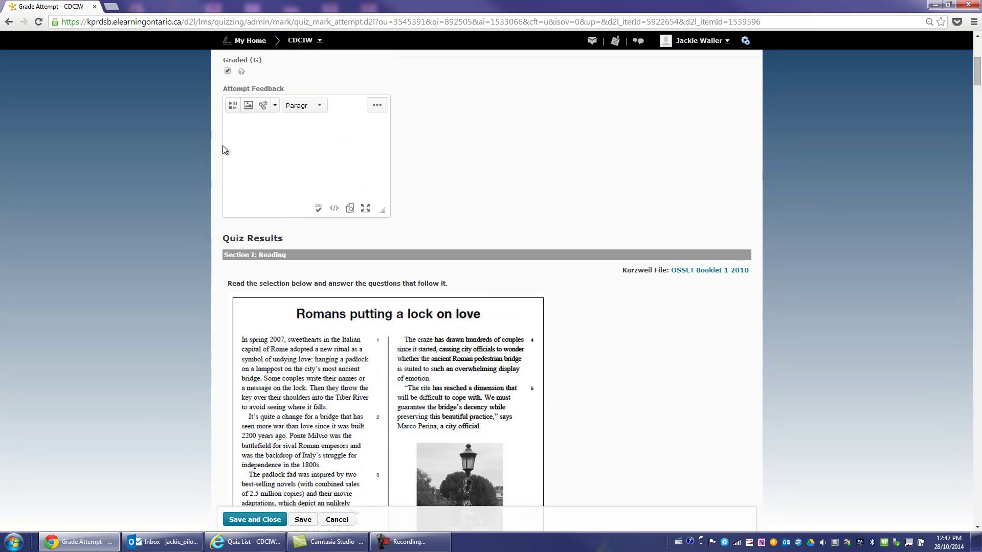
mouse_move(977, 72)
mouse_down()
mouse_move(978, 244)
mouse_move(978, 55)
mouse_up()
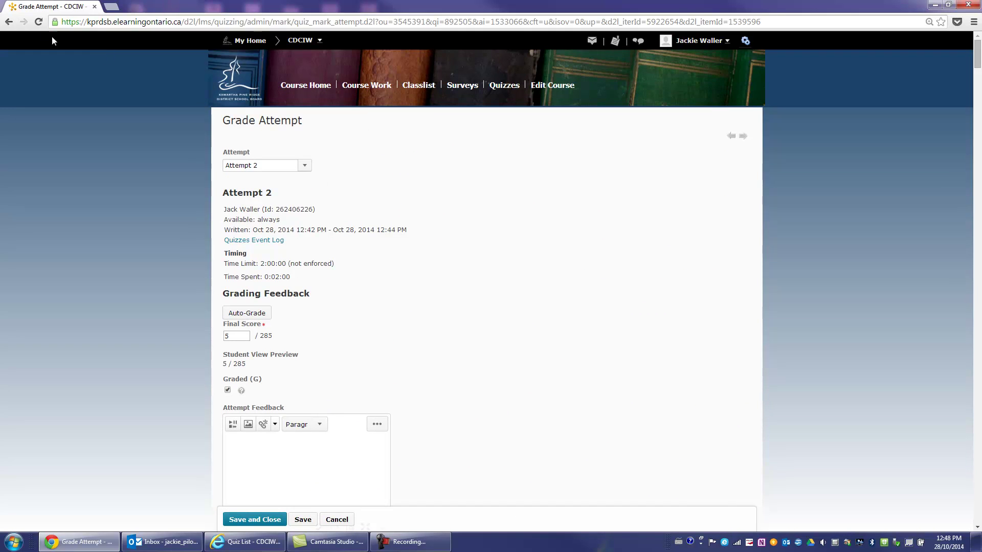
click(9, 22)
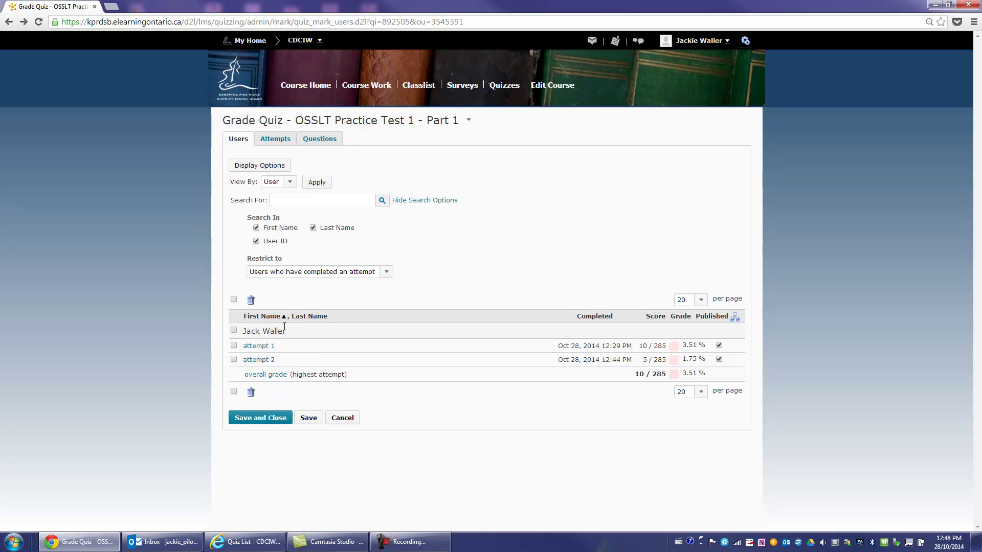
- Check the Reports list for OSSLT Practice Test 1 - Part 1, which has no reports
click(9, 22)
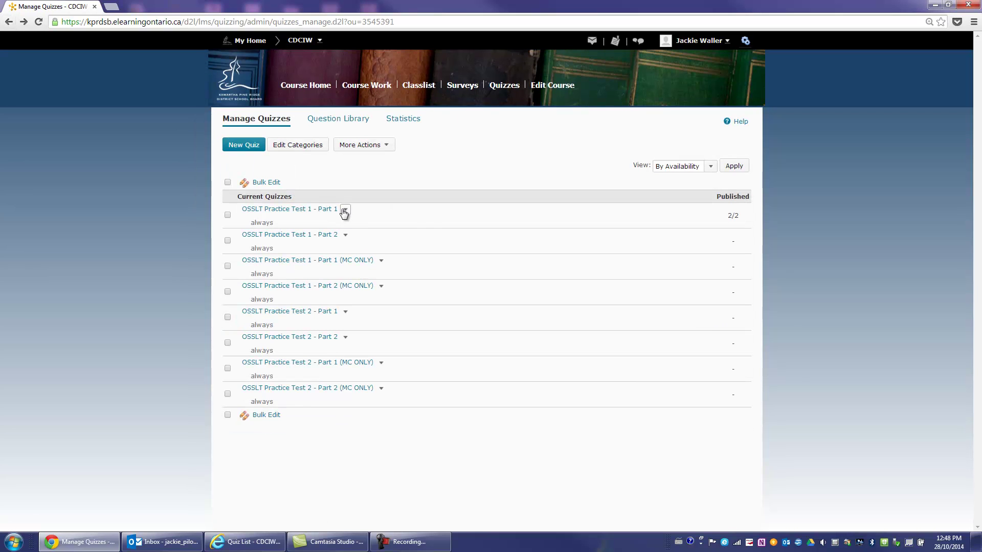
click(345, 211)
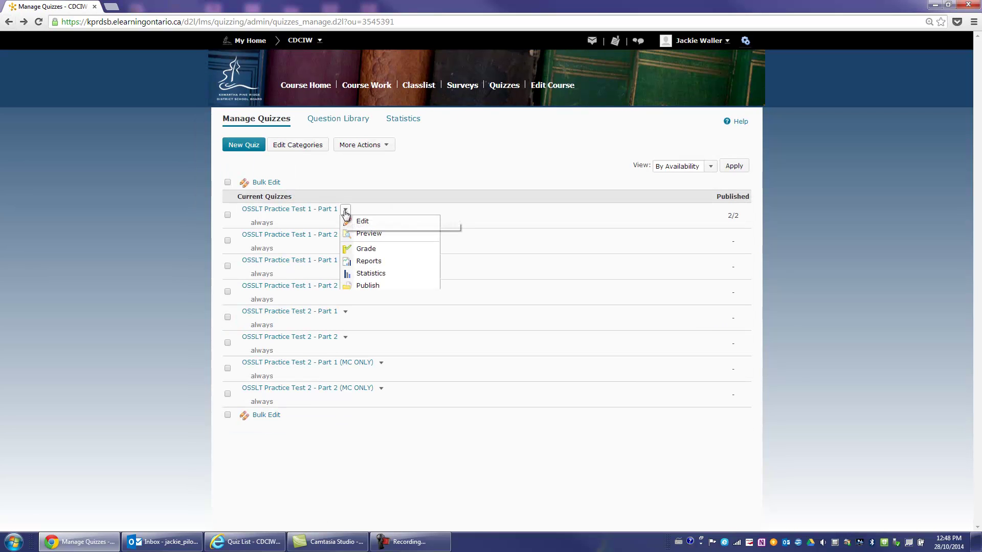
click(367, 262)
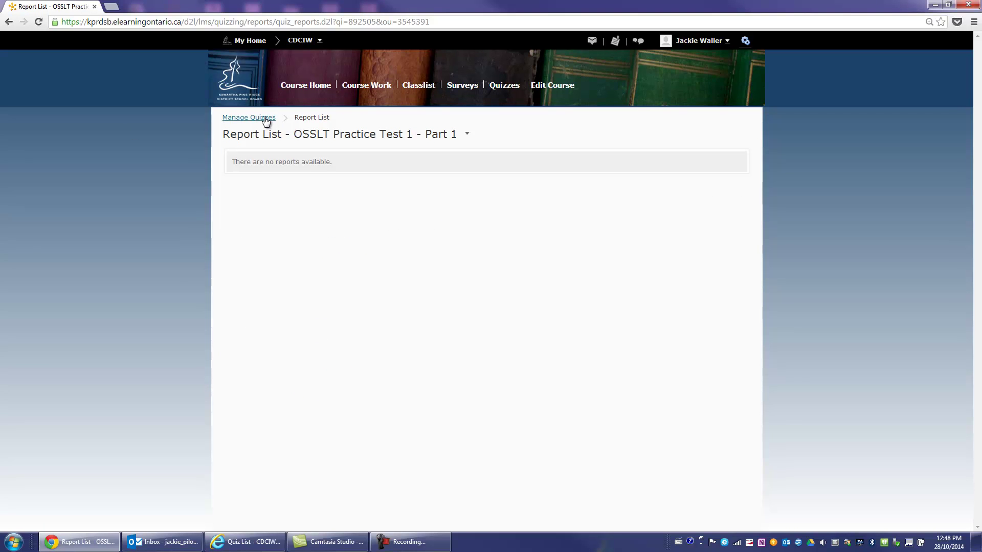
- Open the Statistics for OSSLT Practice Test 1 - Part 1, showing its 3.51 % class average
click(10, 22)
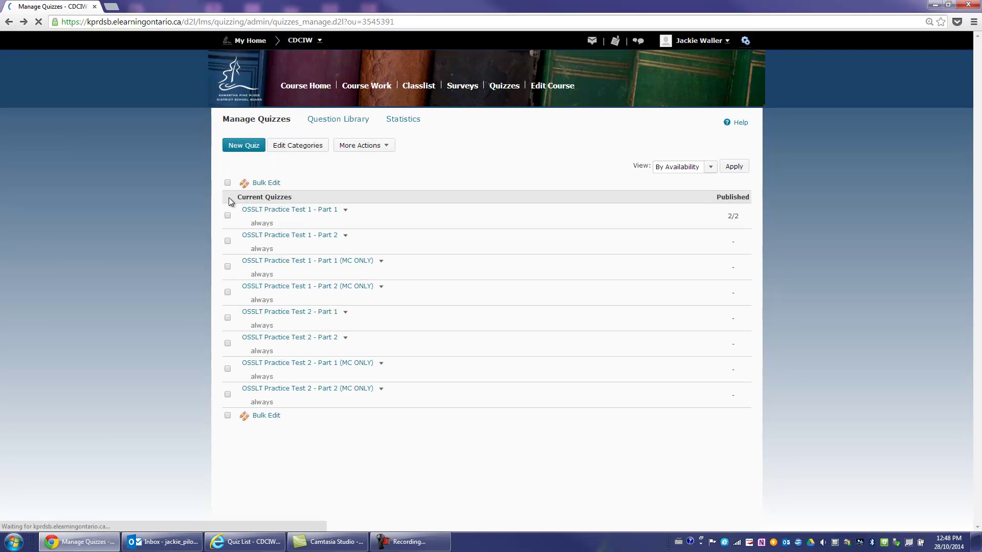
click(346, 210)
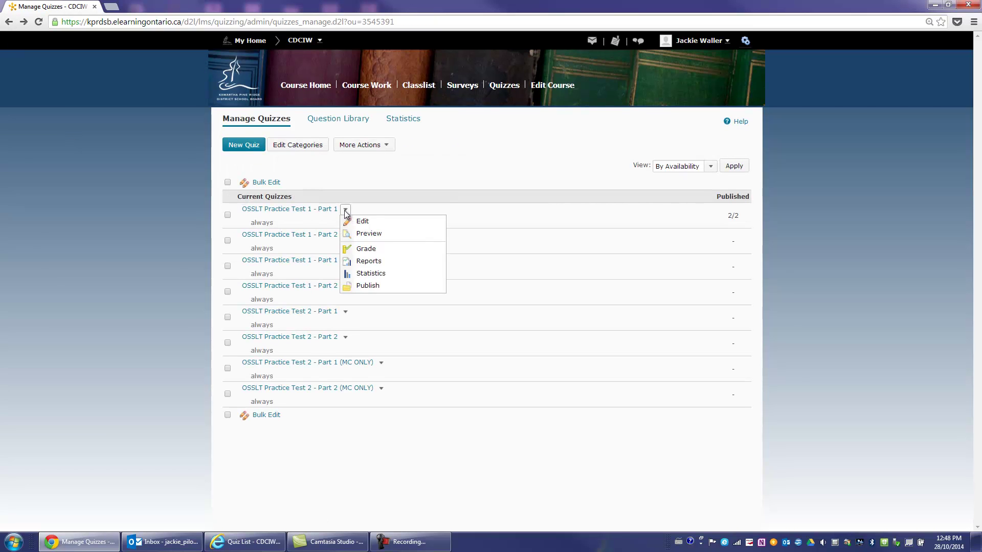
click(366, 274)
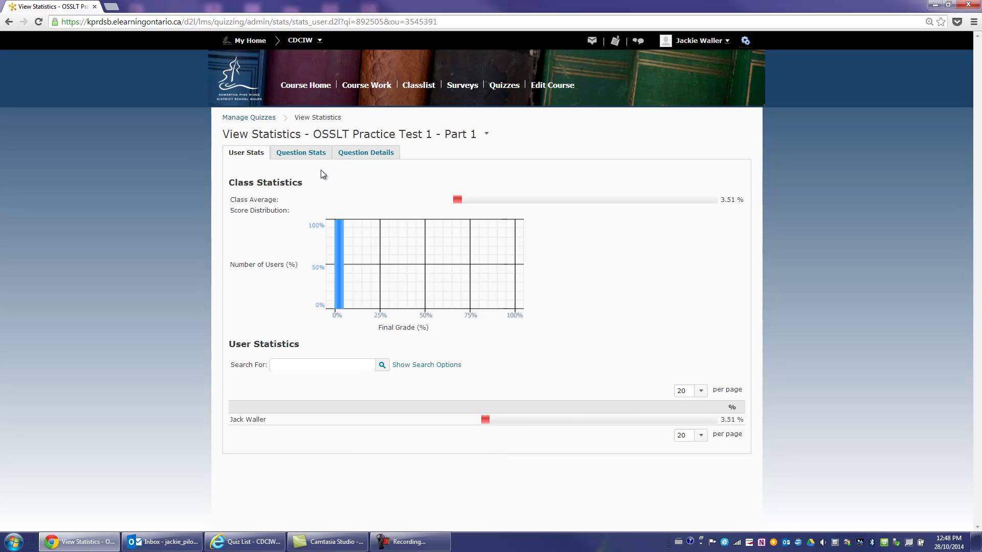
- Review the test's Question Stats and Question Details (2 completed attempts), then return to Course Home
click(315, 155)
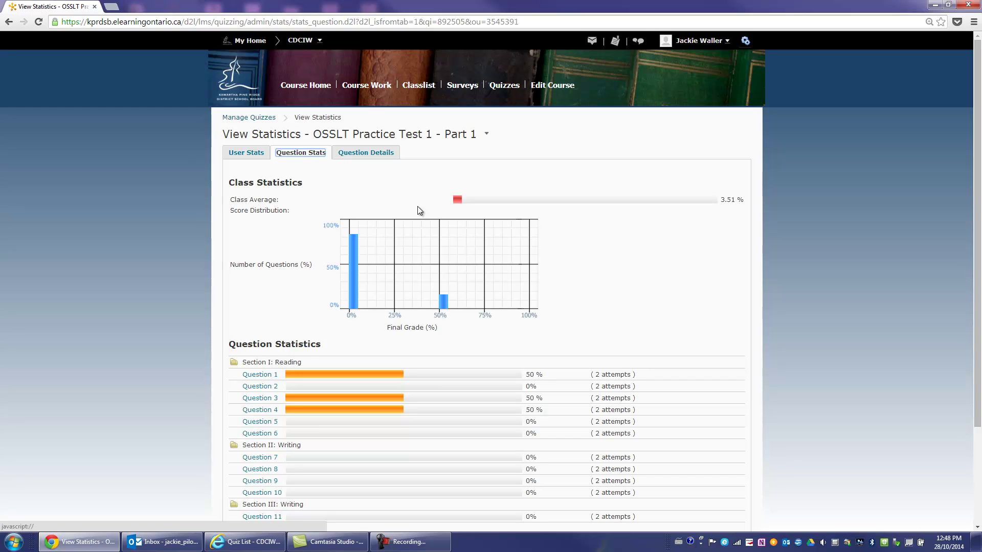
click(391, 158)
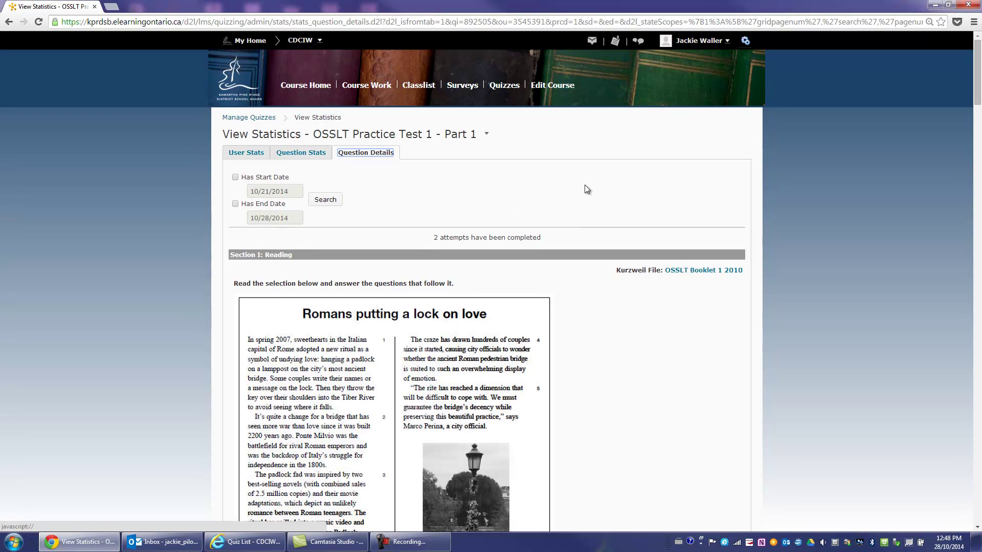
drag(977, 103, 977, 72)
click(324, 89)
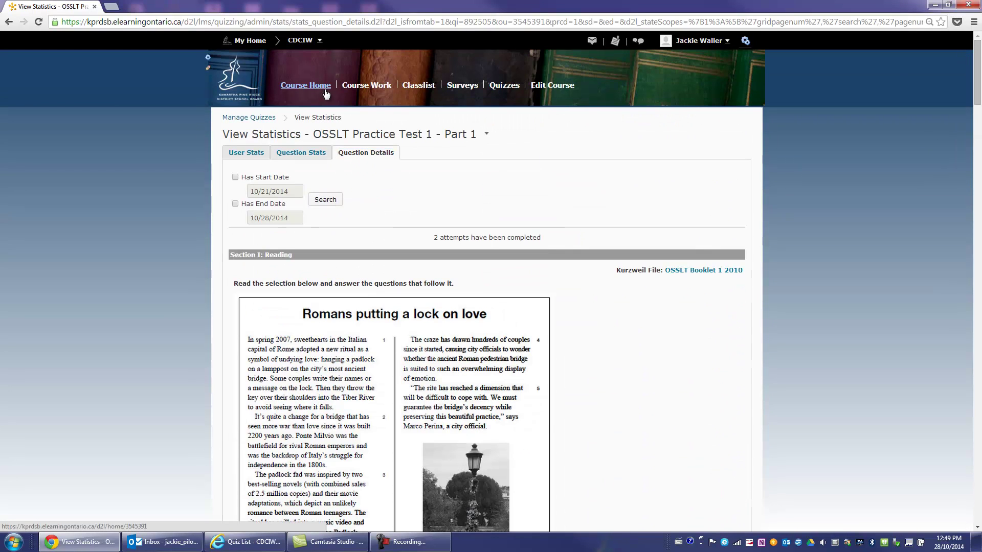